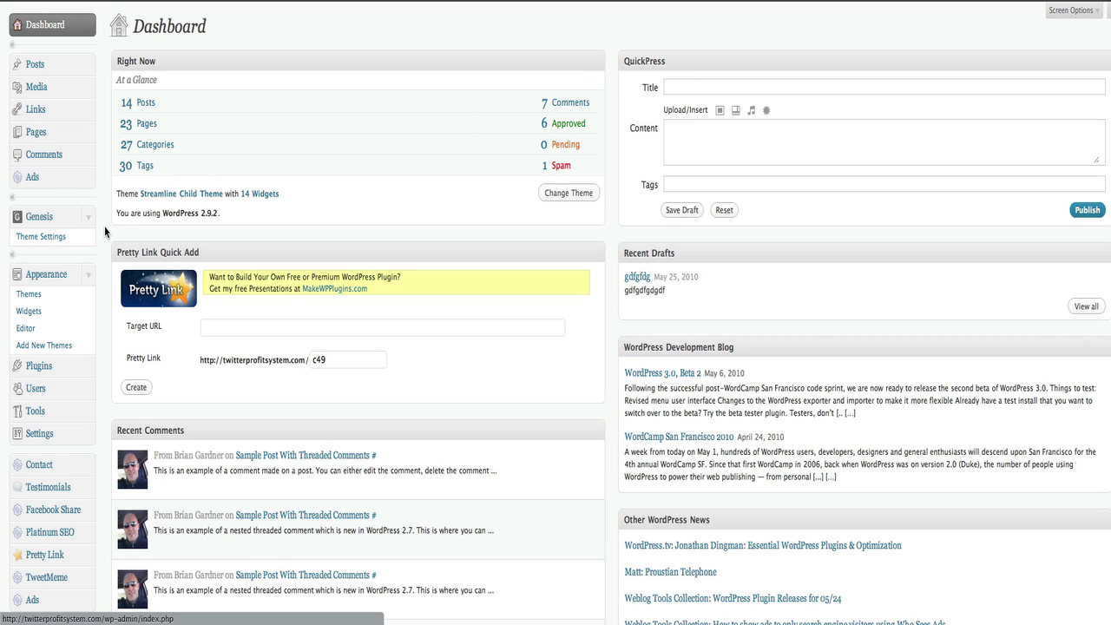
left_click(31, 297)
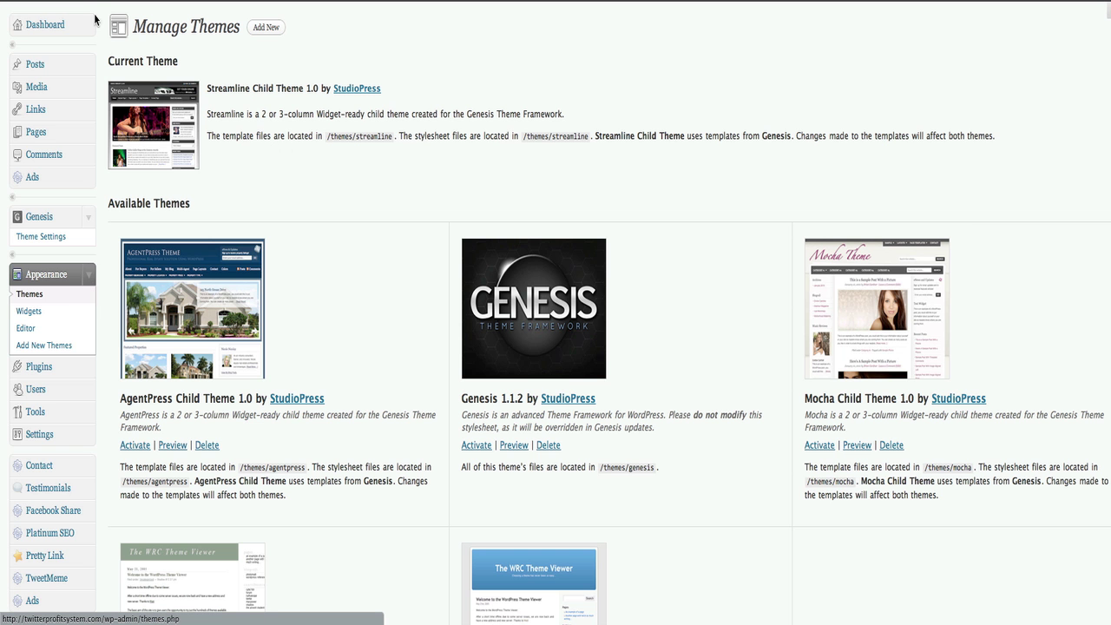
left_click_drag(111, 62, 286, 171)
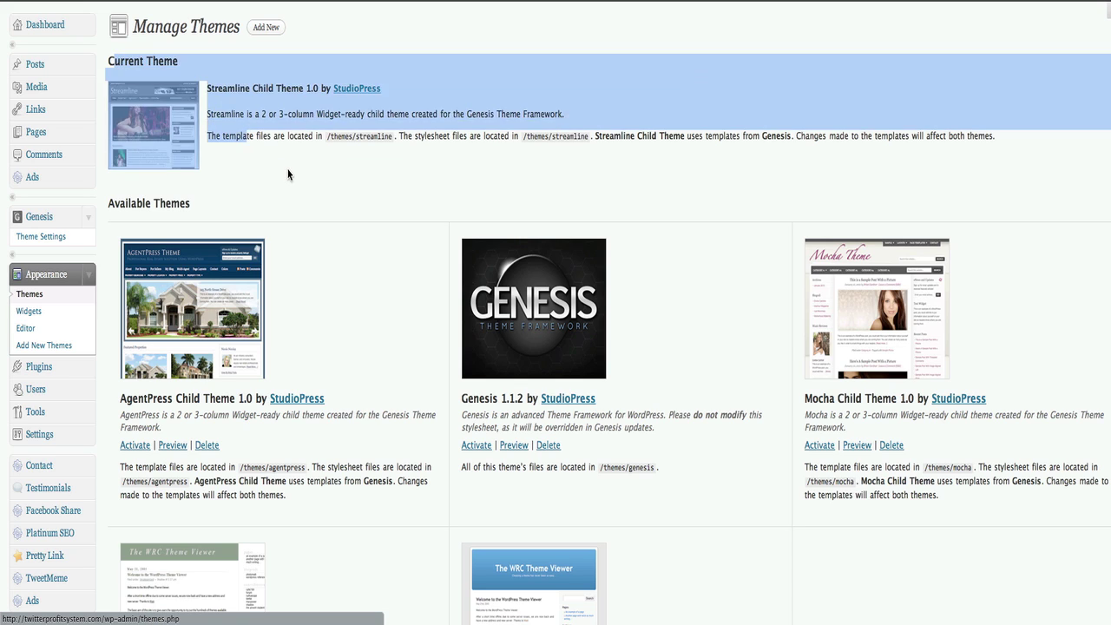
left_click(286, 171)
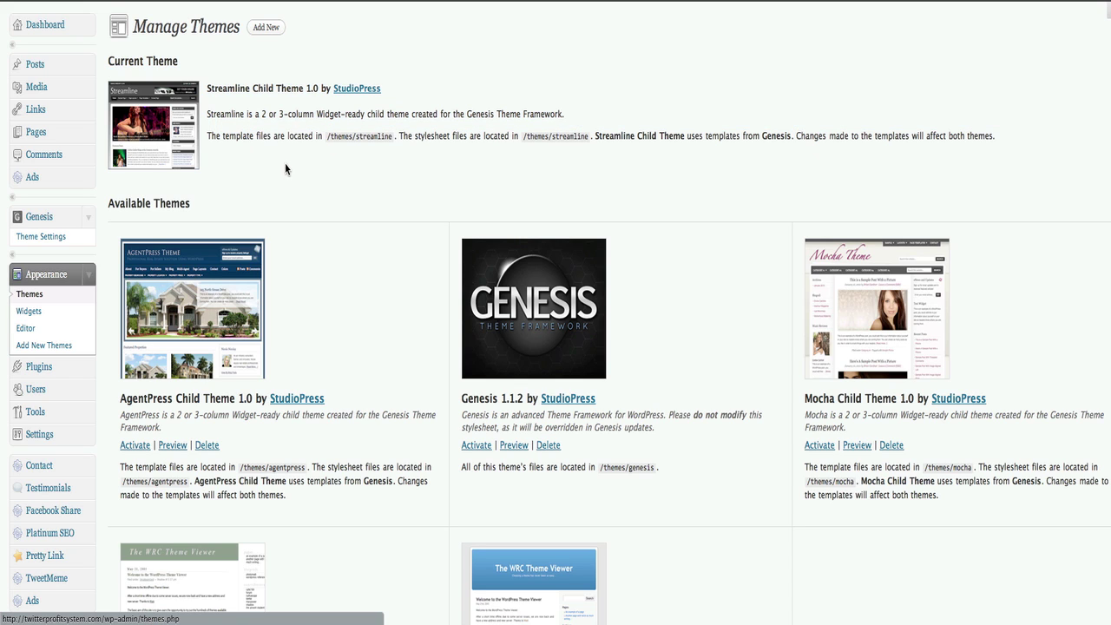
double_click(235, 87)
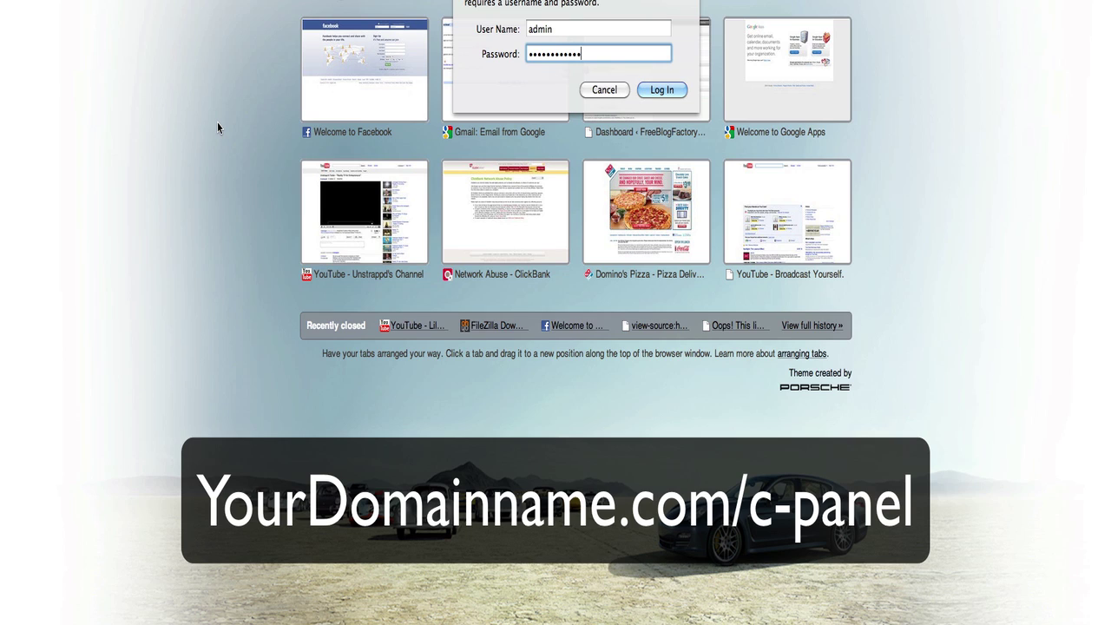
Log in to cPanel by replacing the saved user name and password with the account's credentials
double_click(597, 31)
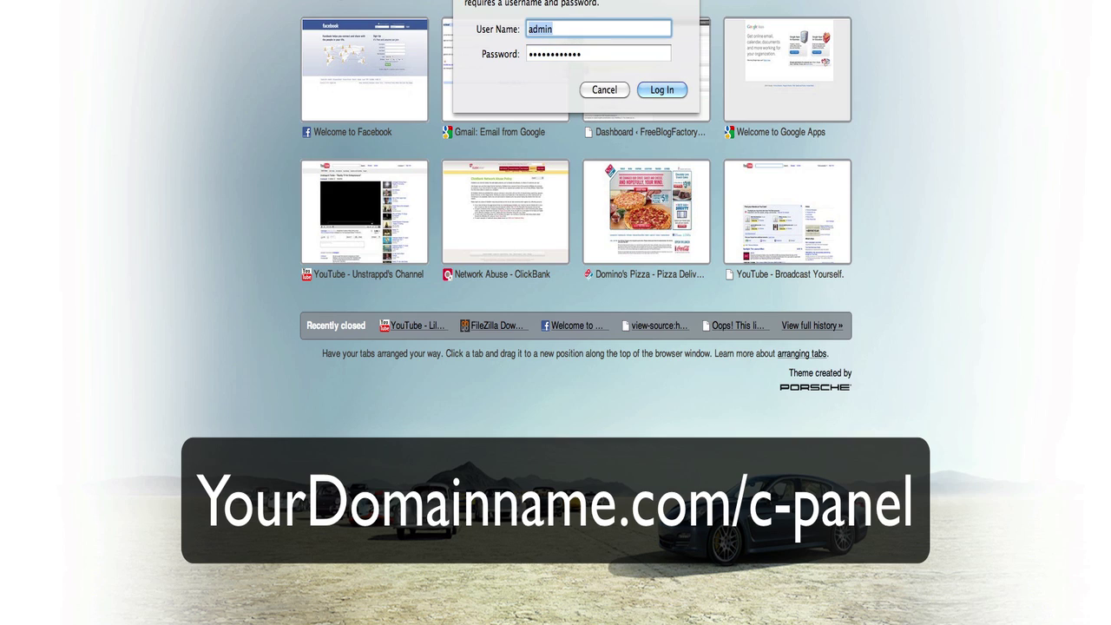
type("twitterp")
double_click(589, 52)
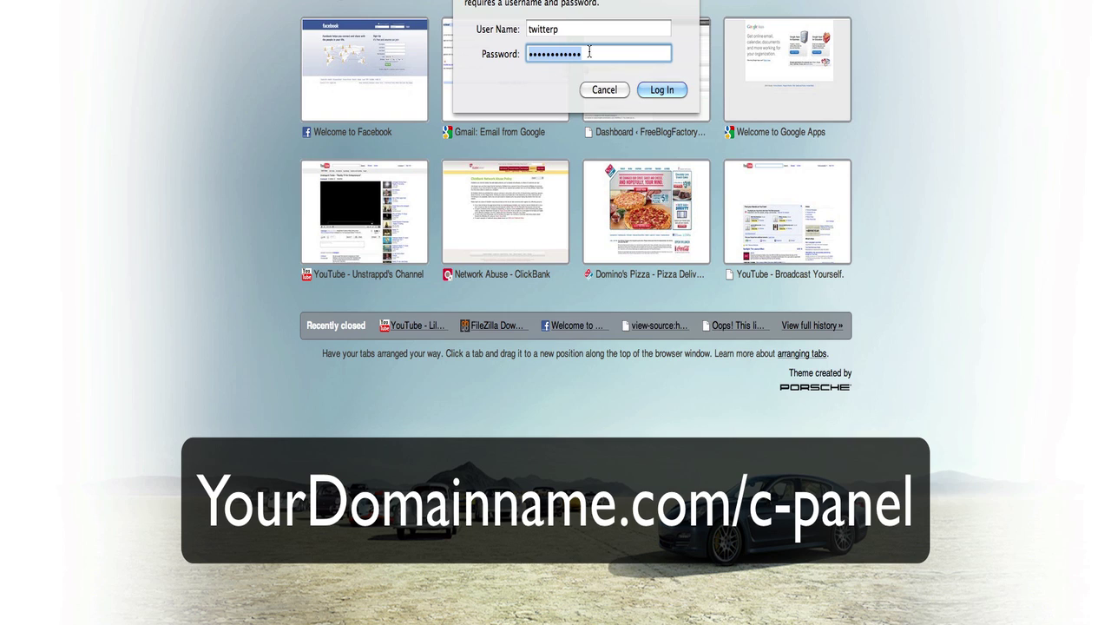
key("Return")
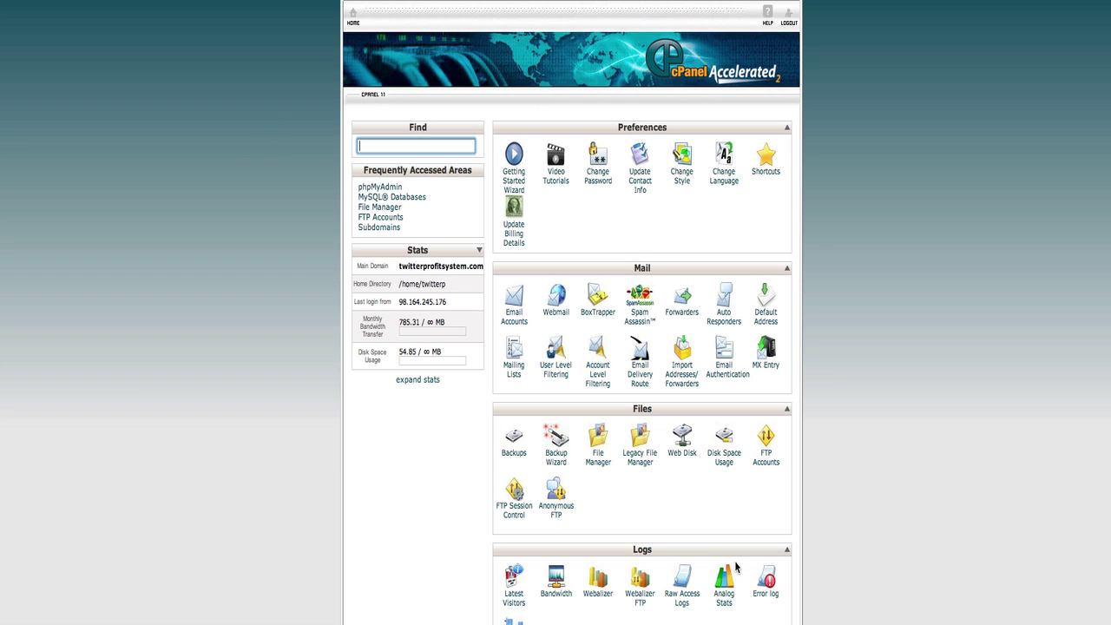
Open File Manager on the Web Root (public_html/www) folder
left_click(599, 467)
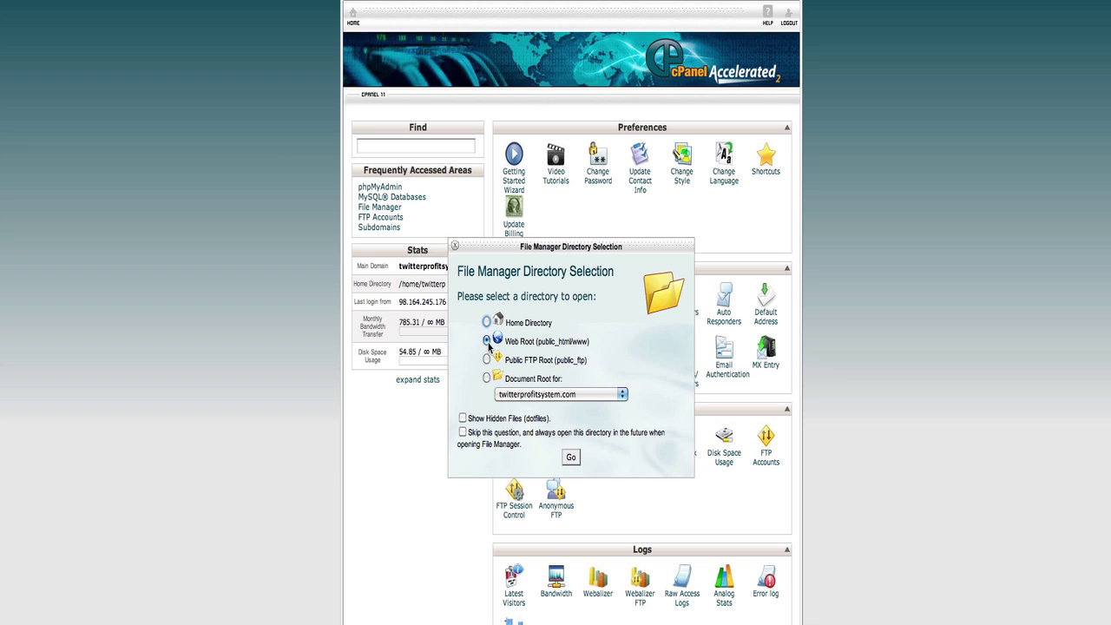
left_click(570, 458)
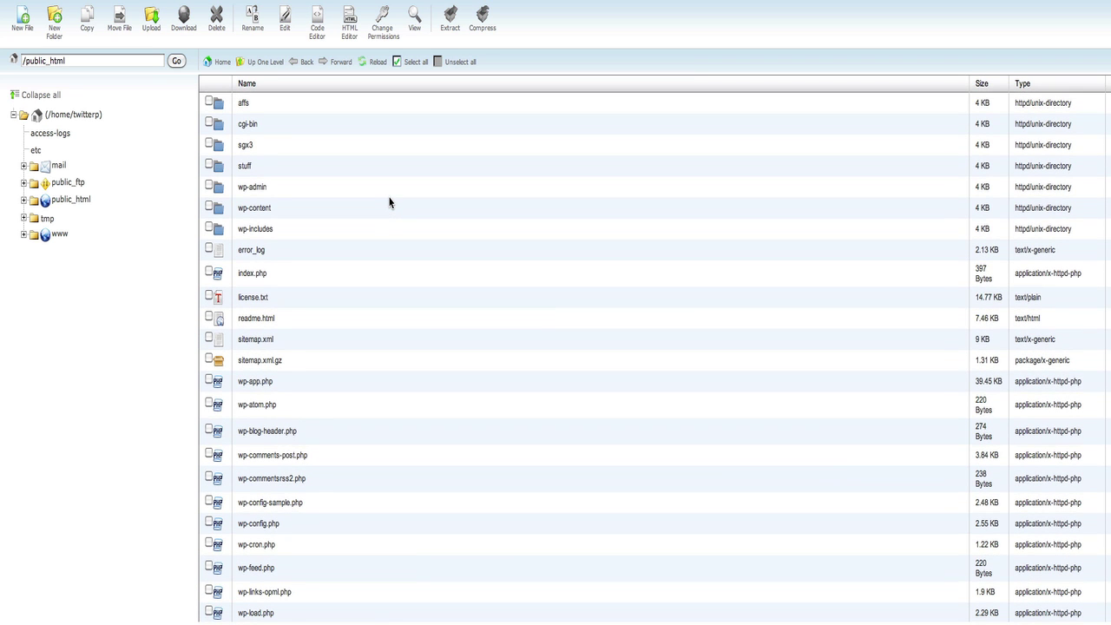
Navigate the tree to public_html/wp-content/themes/streamline to list the theme's files
scroll(388, 202, "down", 1)
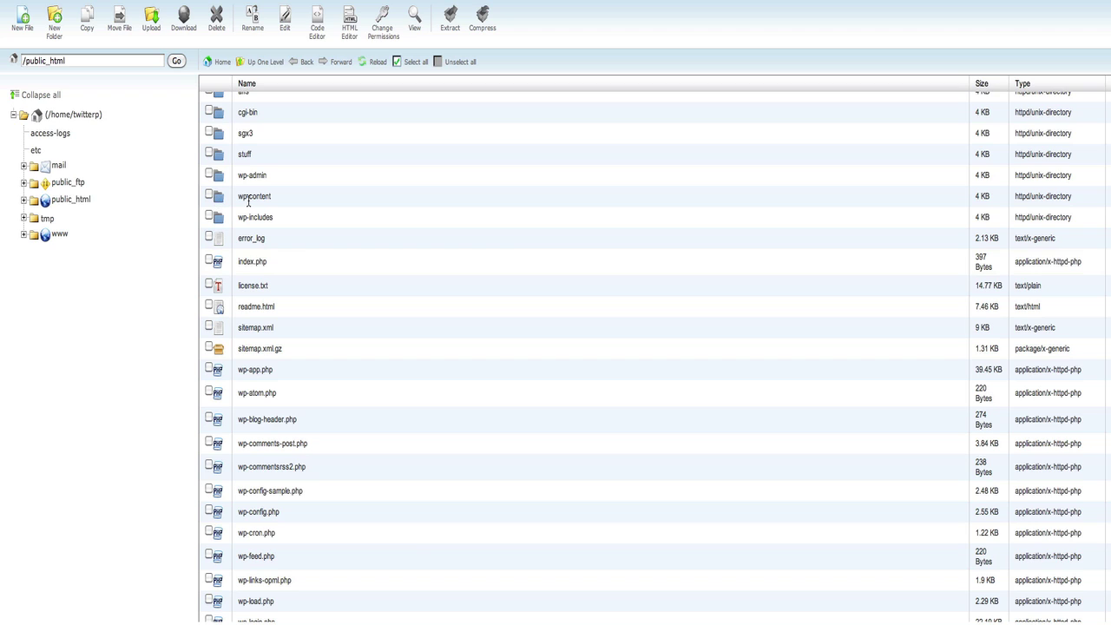
left_click(24, 200)
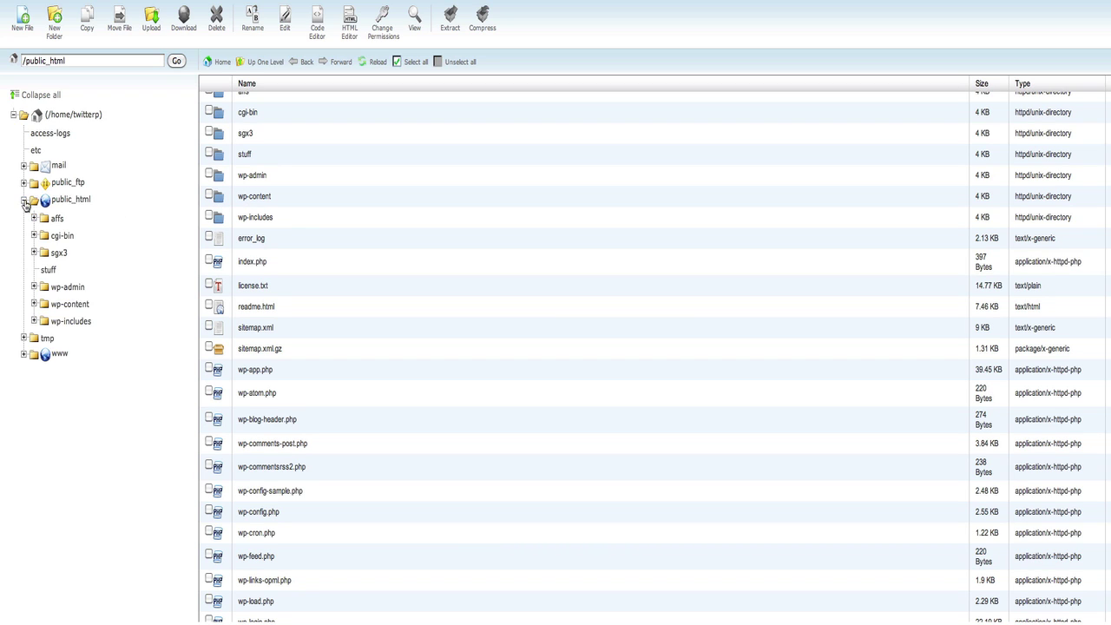
left_click(34, 305)
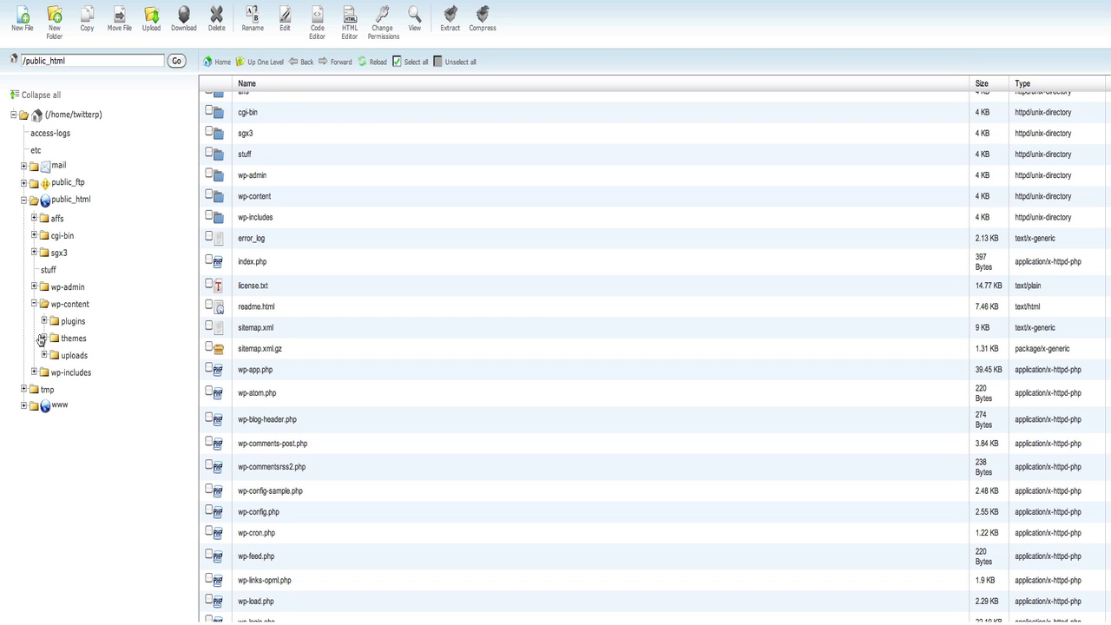
left_click(43, 338)
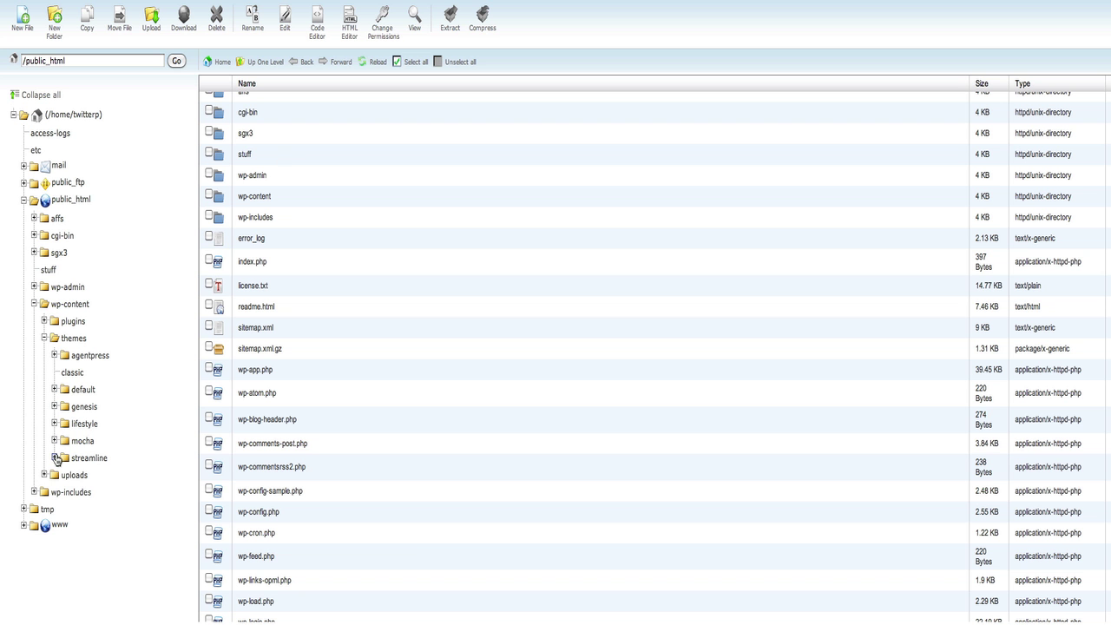
left_click(55, 459)
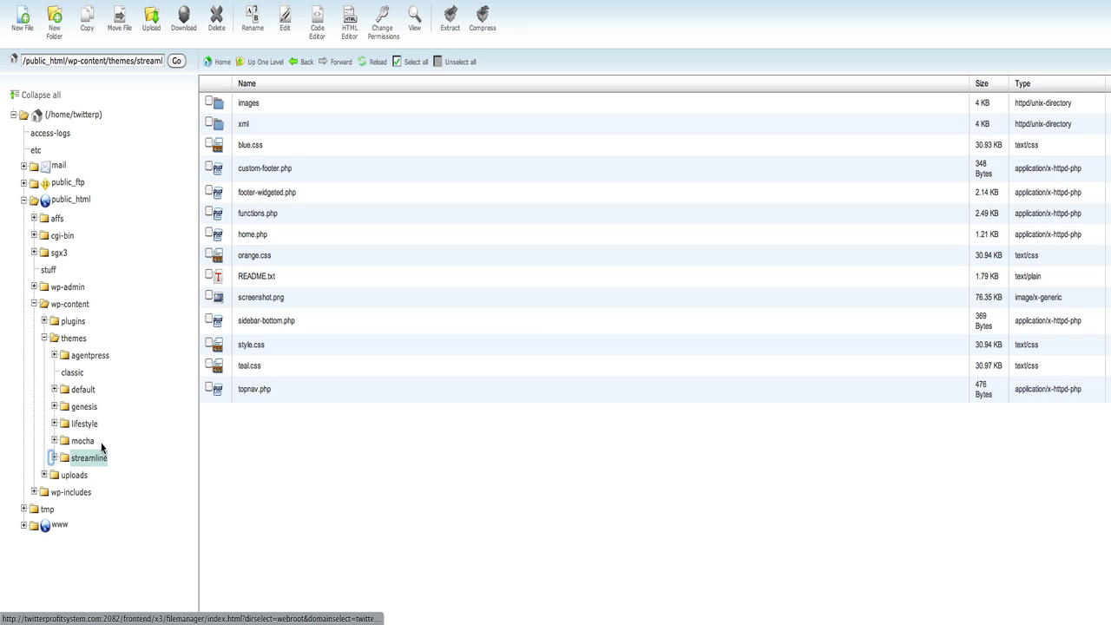
left_click(267, 349)
left_click(265, 350)
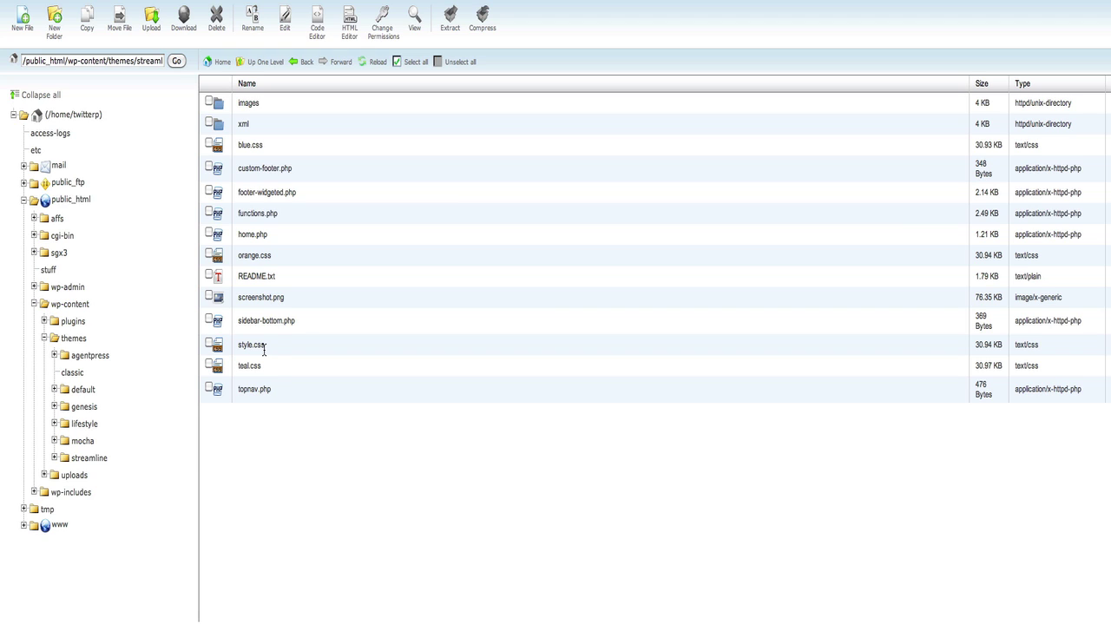
Delete the streamline theme's style.css, confirming the removal
left_click(209, 344)
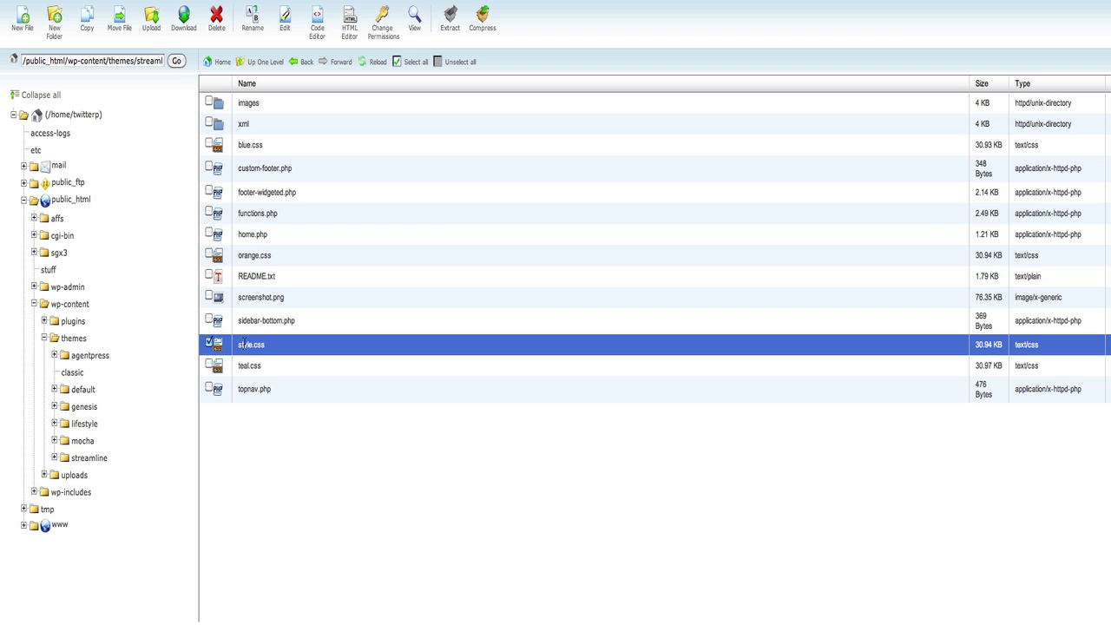
left_click(215, 19)
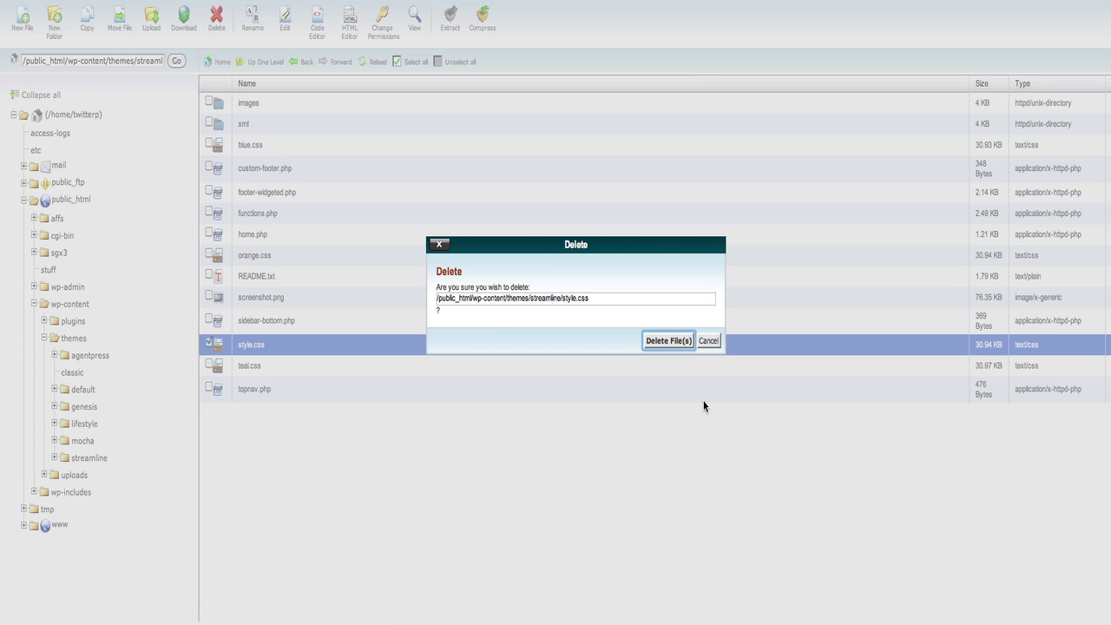
left_click(661, 341)
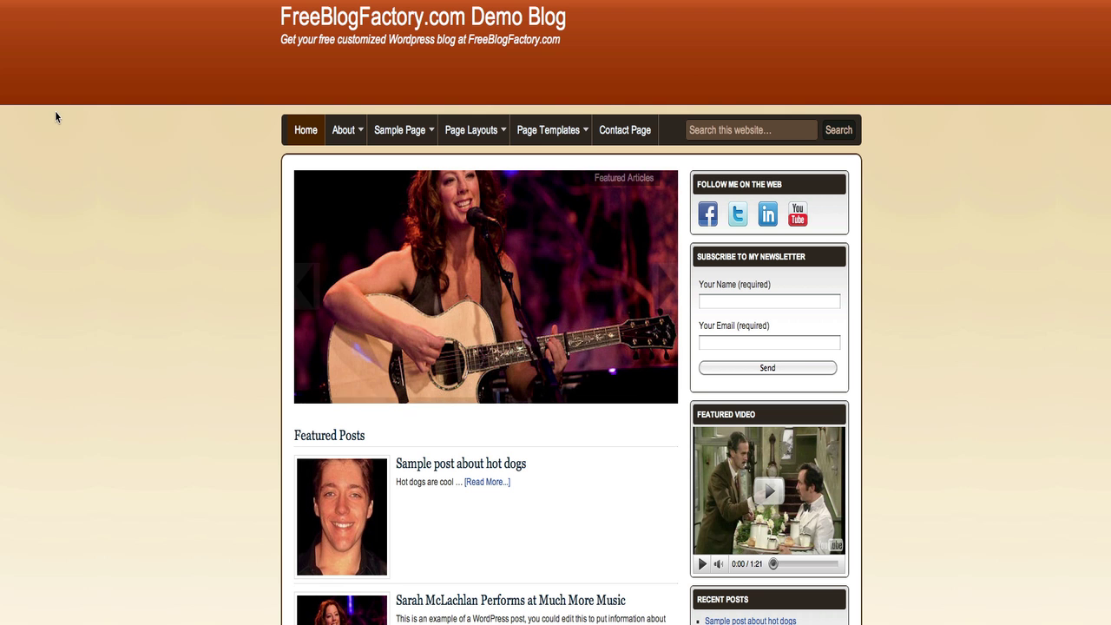
Refresh the blog and scroll to the footer and back, checking it renders unstyled
key("F5")
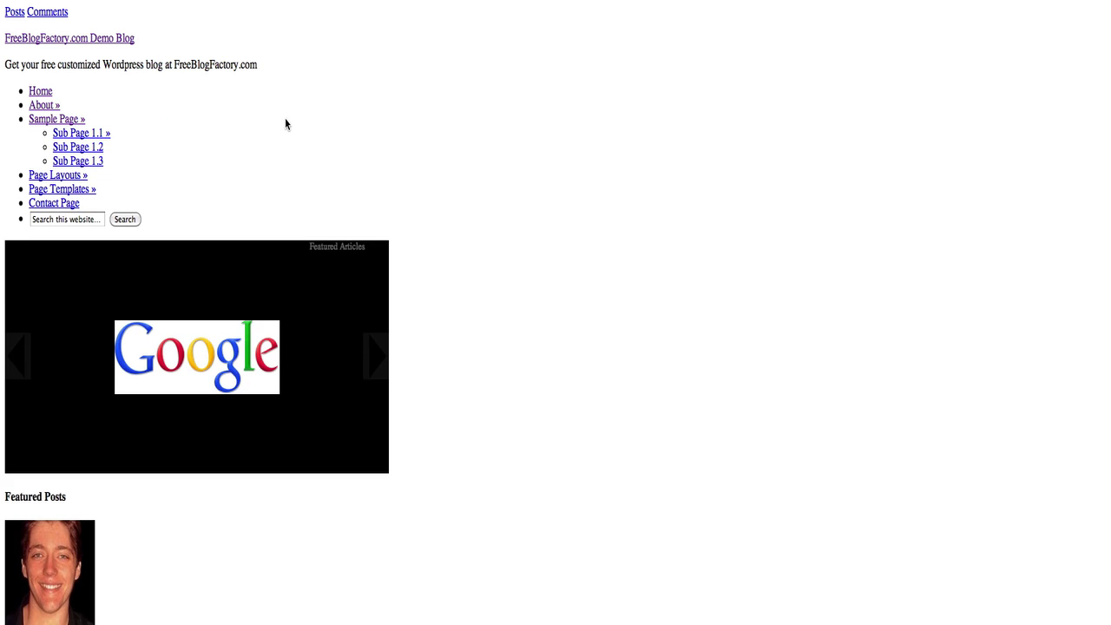
scroll(289, 123, "down", 6)
scroll(292, 126, "down", 15)
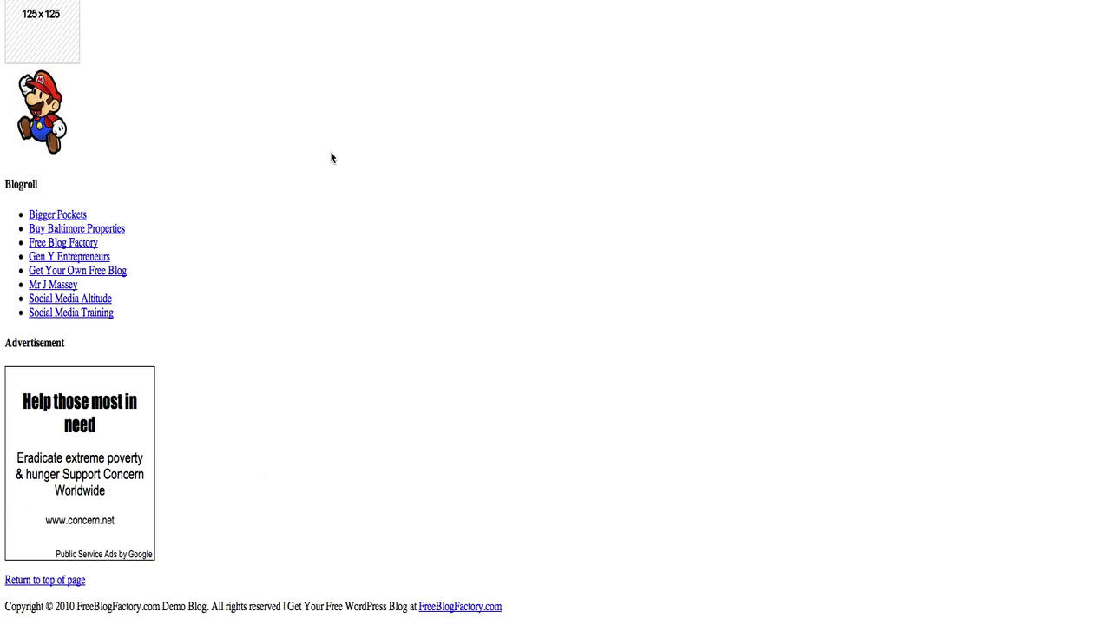
scroll(349, 168, "up", 20)
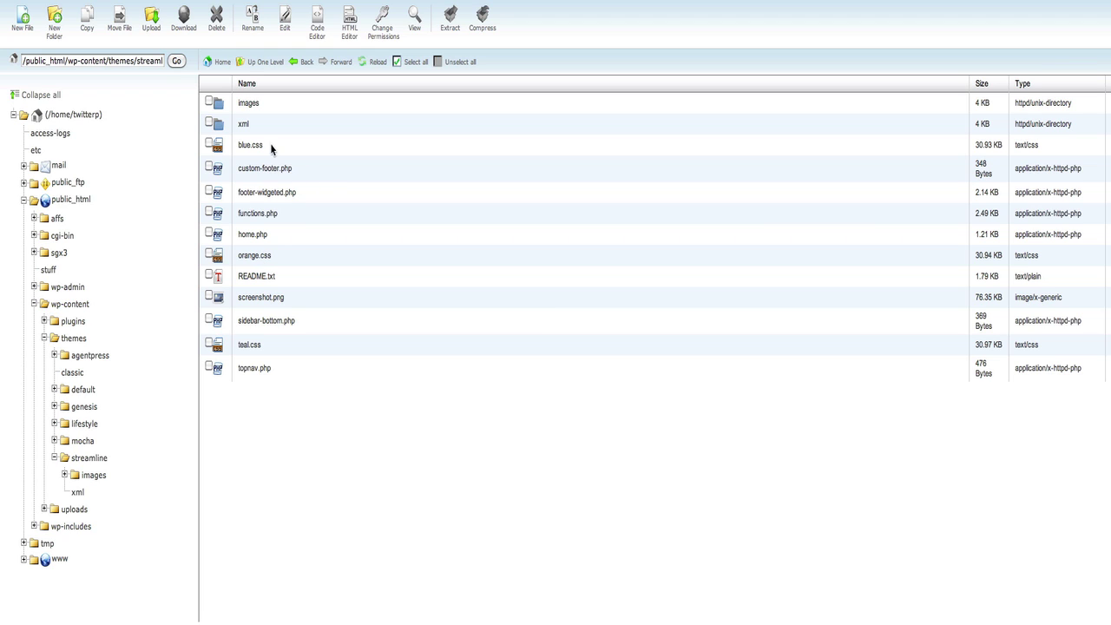
Copy blue.css into the streamline folder as a new file named 'blue'
left_click(246, 347)
left_click(246, 347)
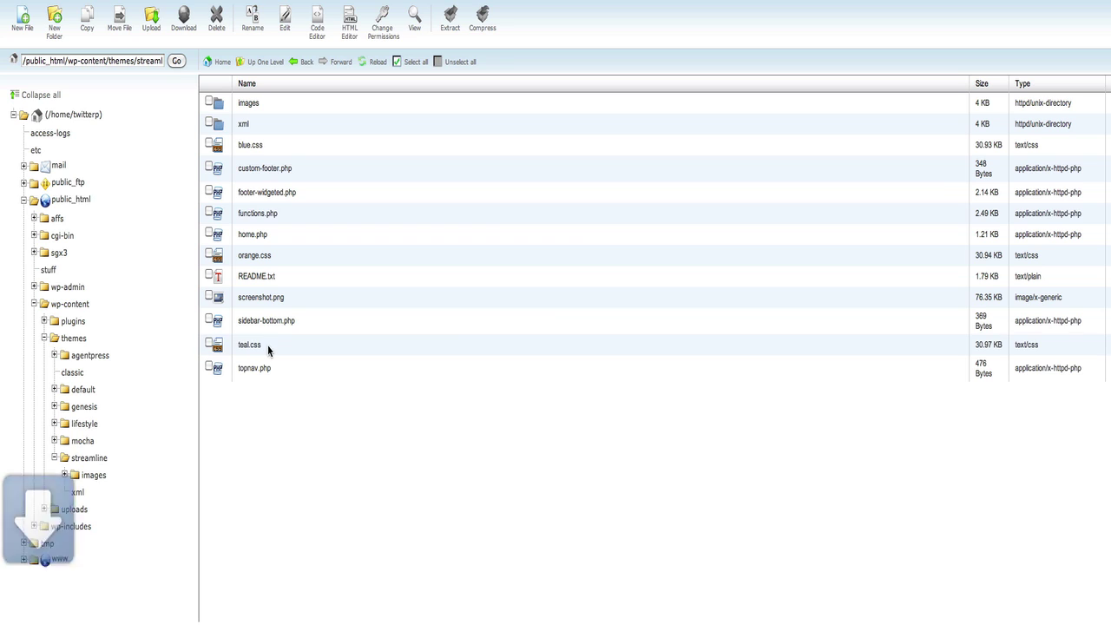
left_click(210, 146)
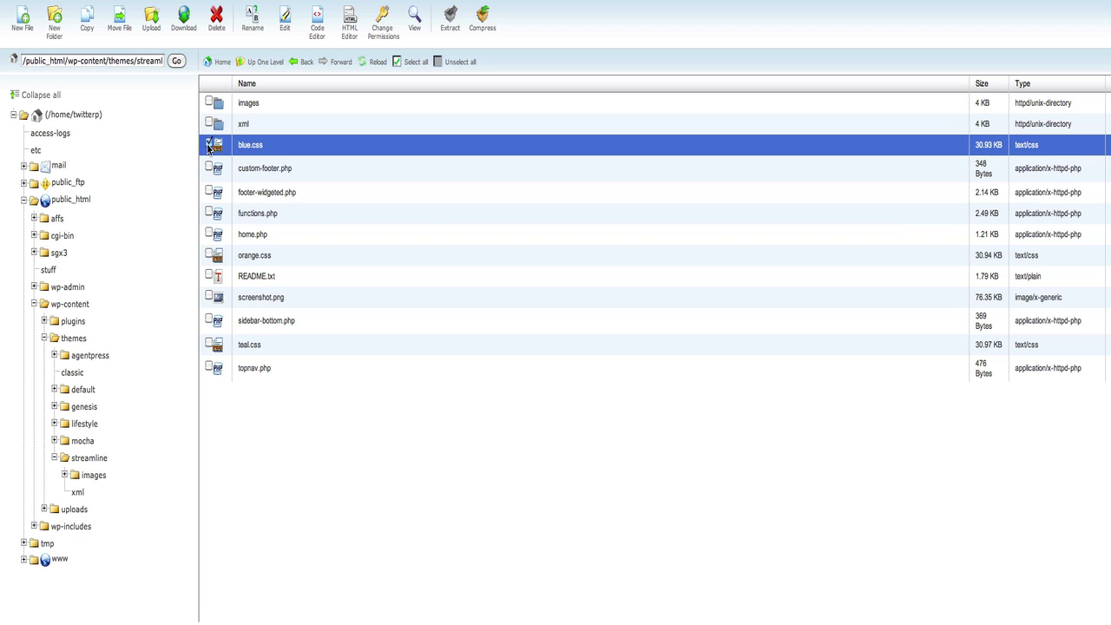
left_click(91, 26)
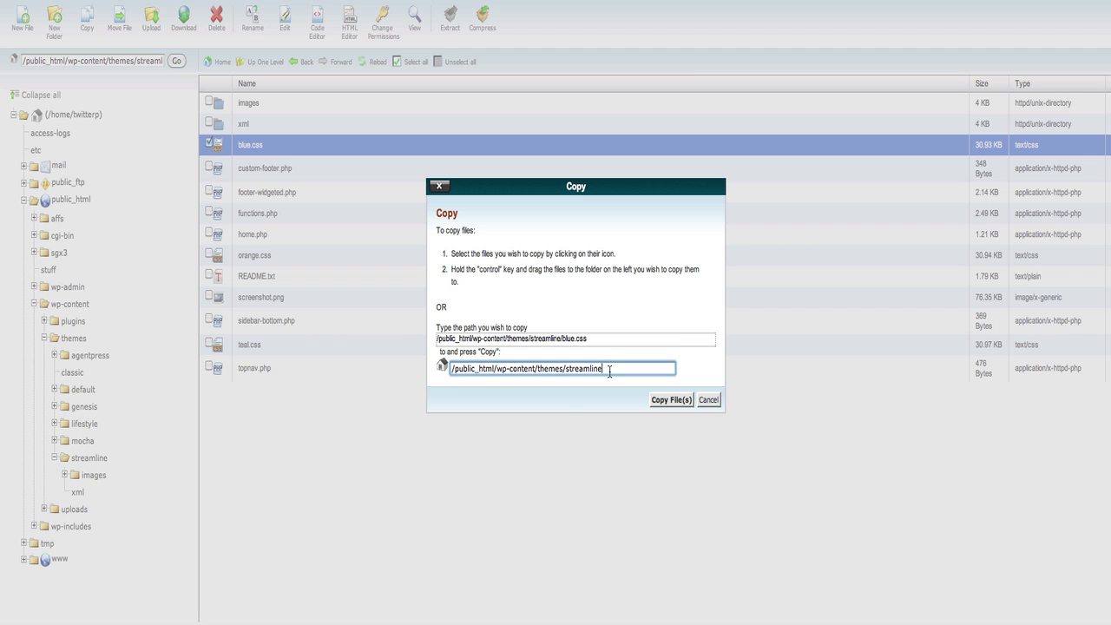
type("/blue")
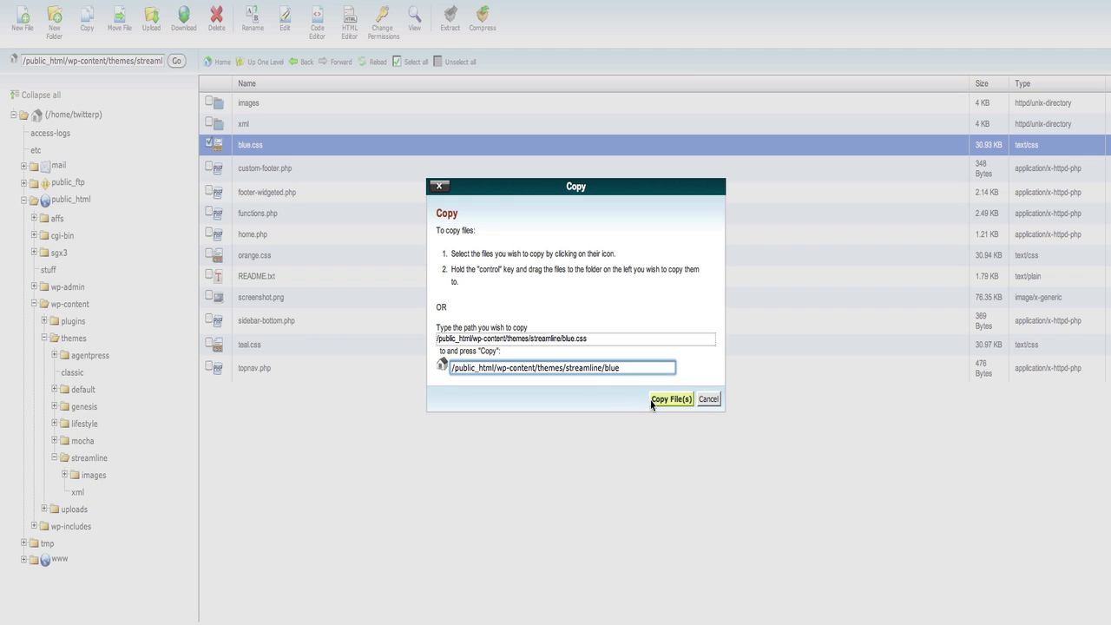
left_click(654, 401)
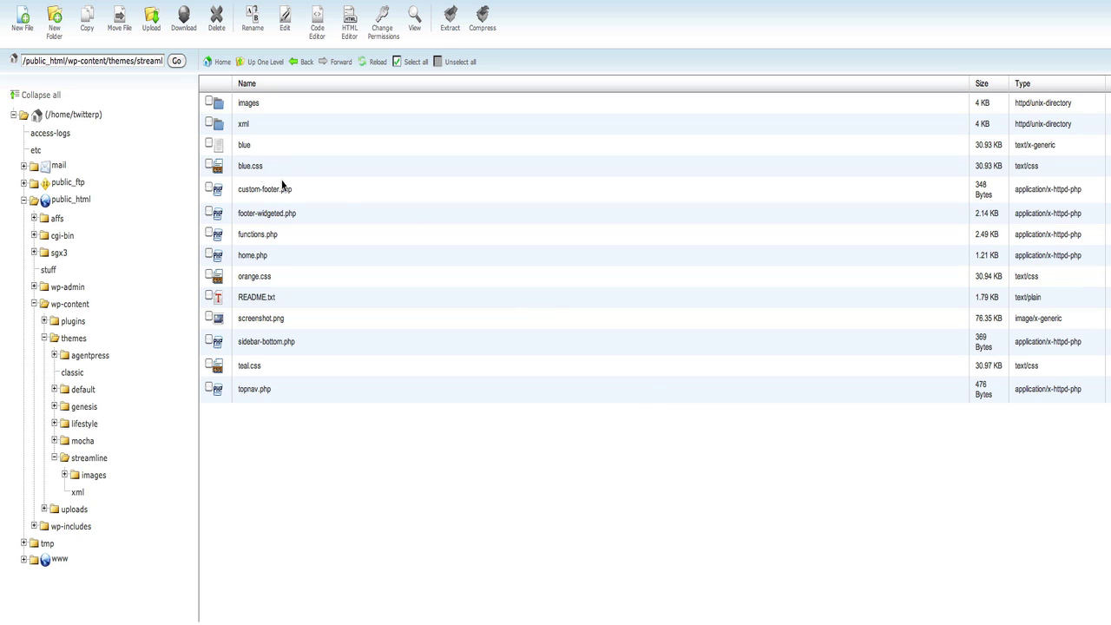
Rename the 'blue' file to style.css
left_click(210, 144)
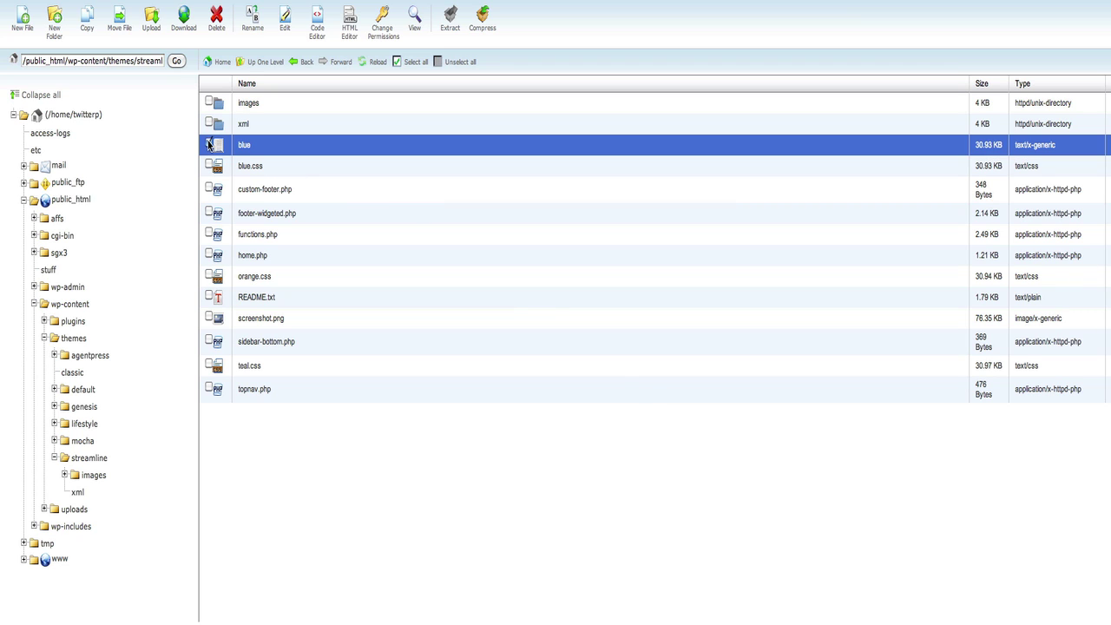
left_click(252, 30)
double_click(498, 332)
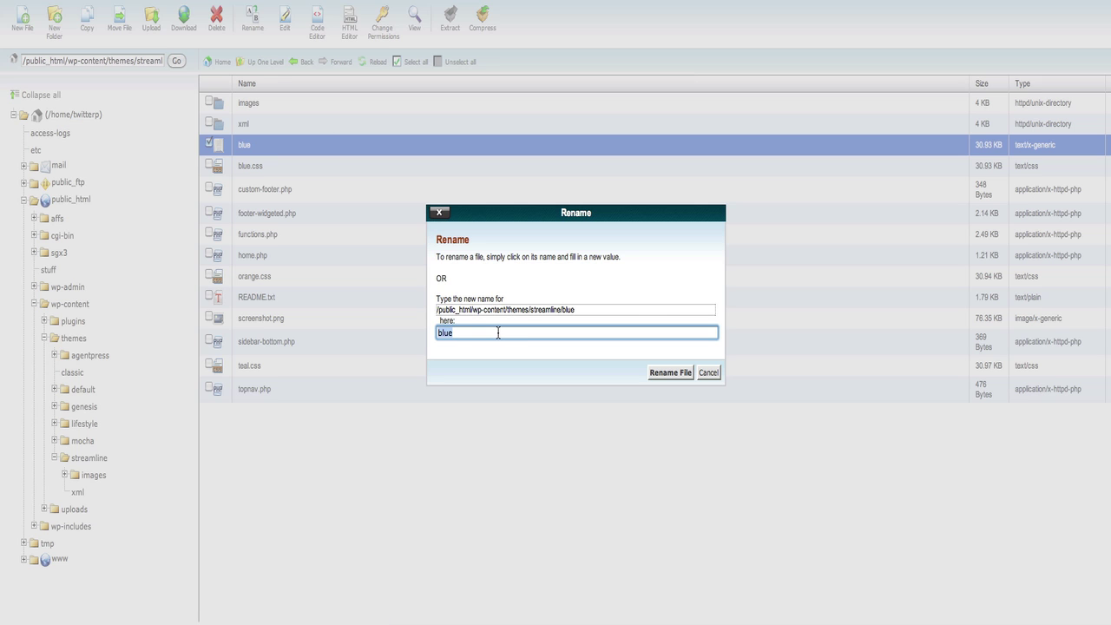
type("style.css")
left_click(657, 373)
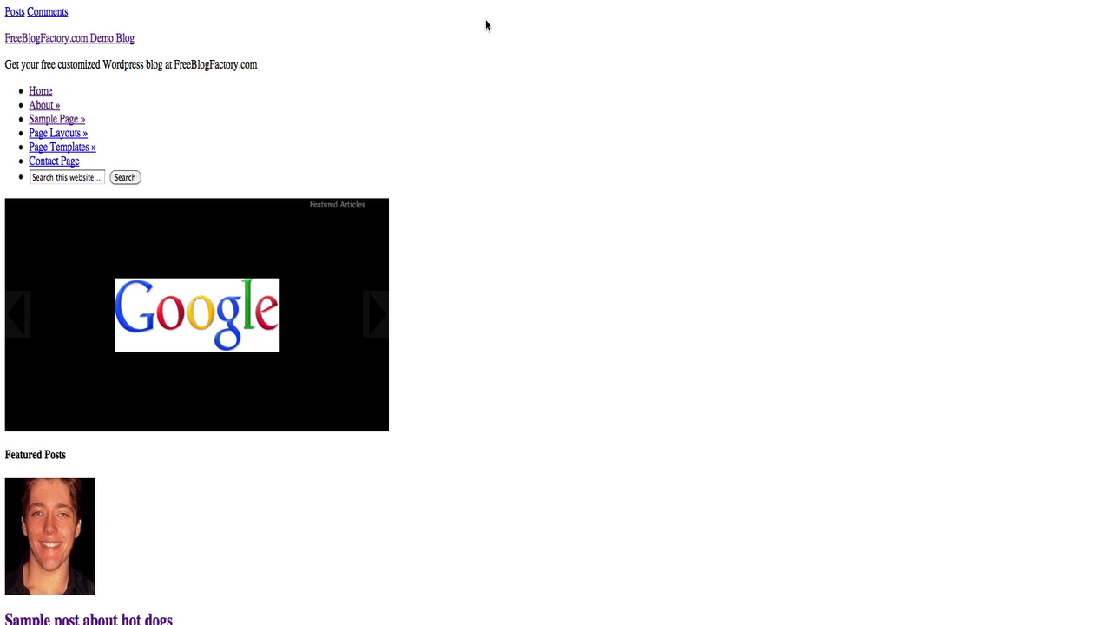
Reload the blog to see the blue styling, then delete style.css from streamline again
key("F5")
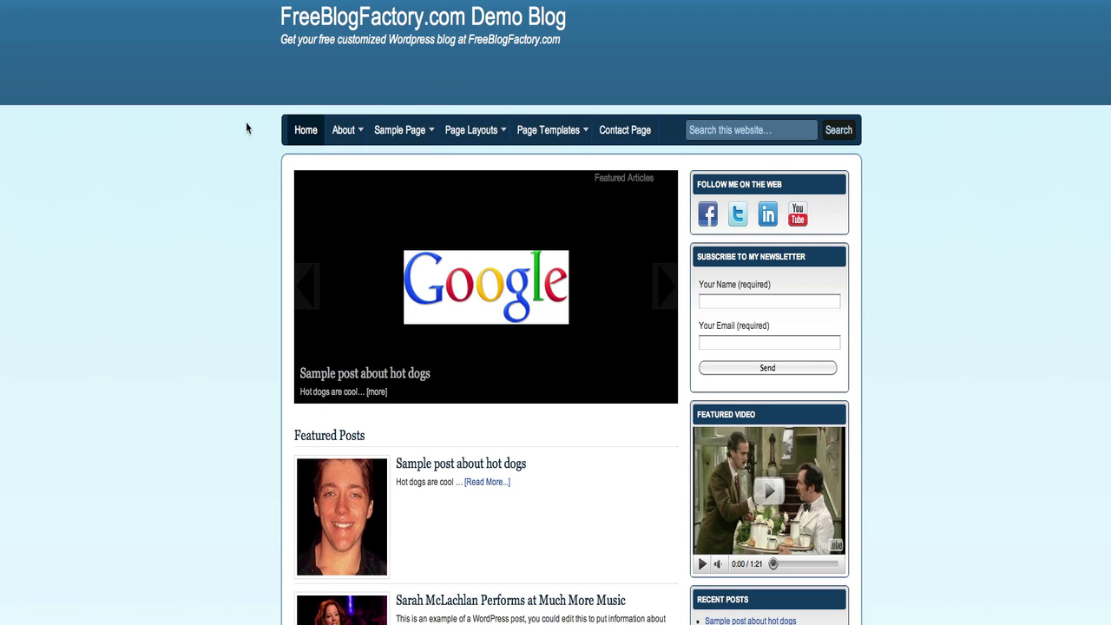
left_click(208, 145)
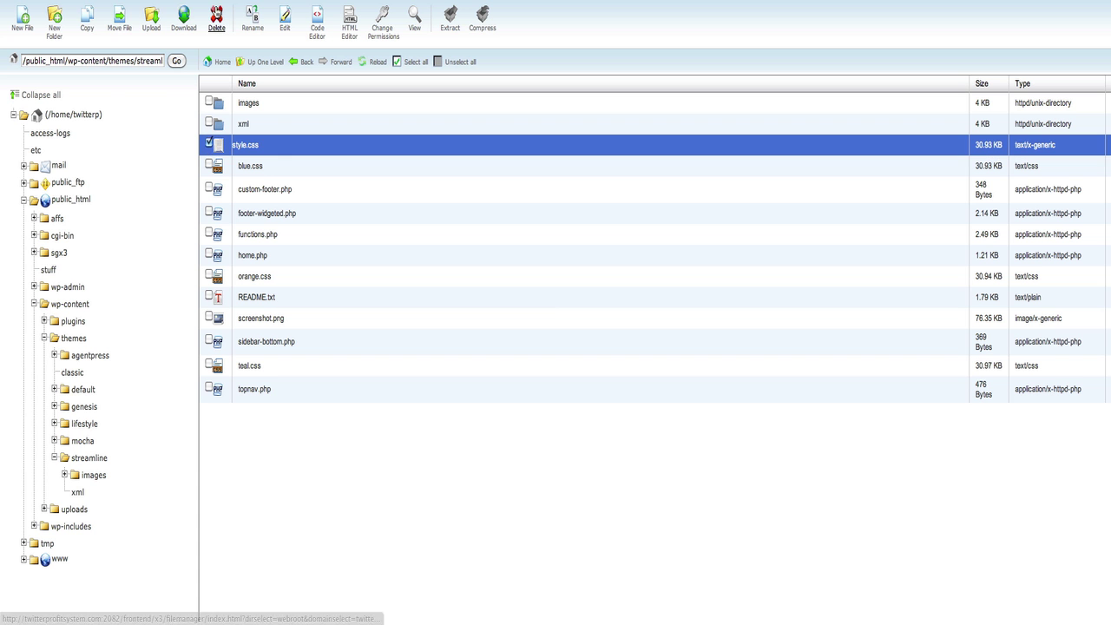
left_click(216, 21)
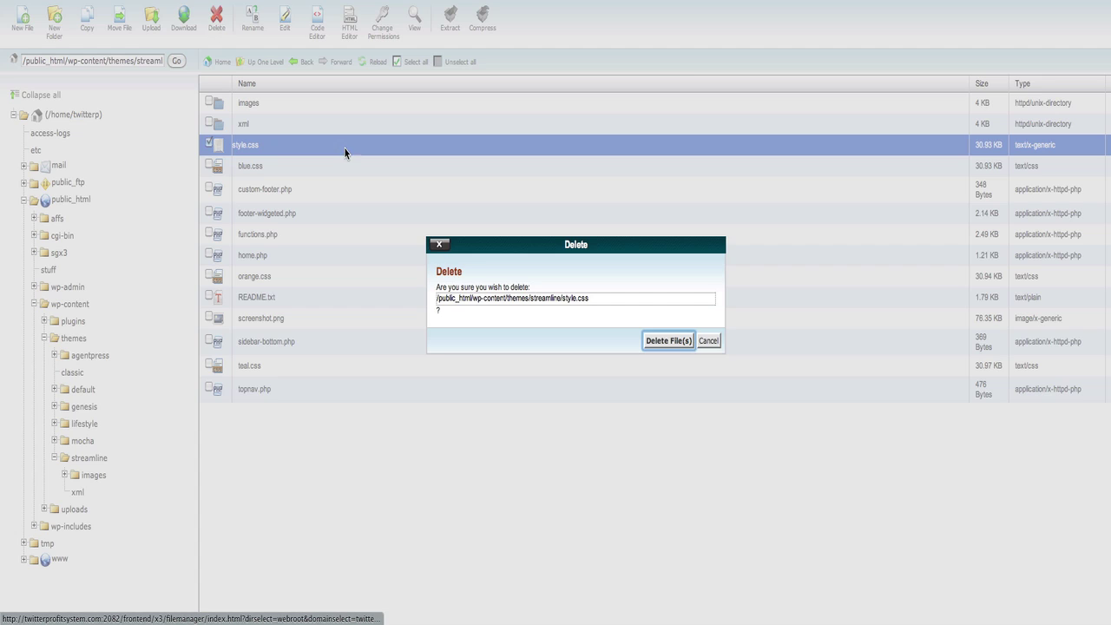
left_click(661, 340)
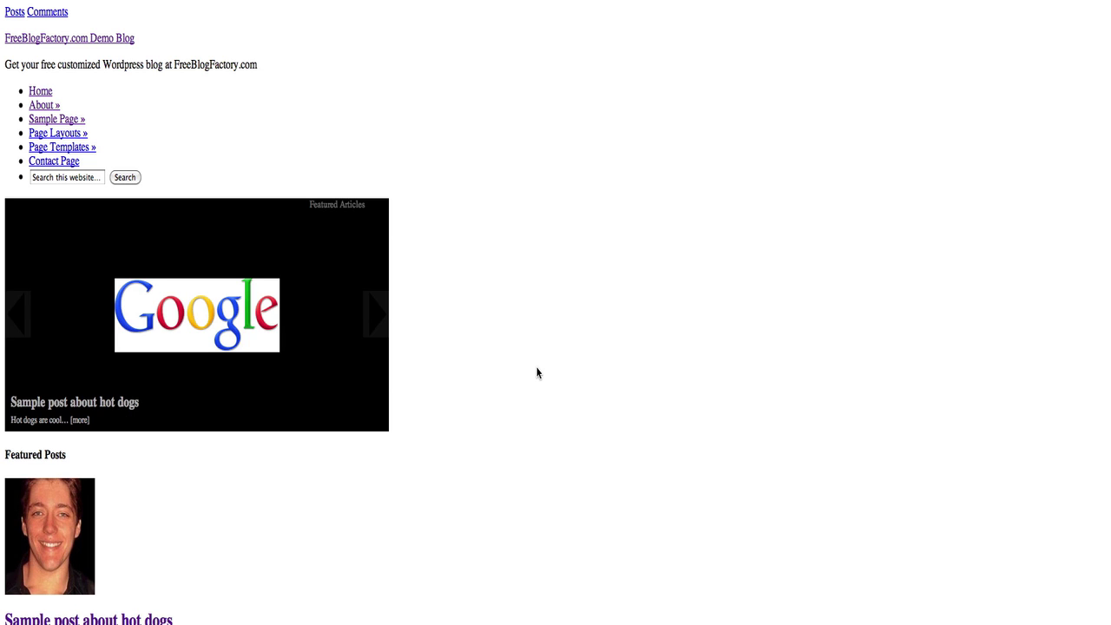
Scroll the blog down and back up to confirm it is unstyled
scroll(535, 371, "down", 15)
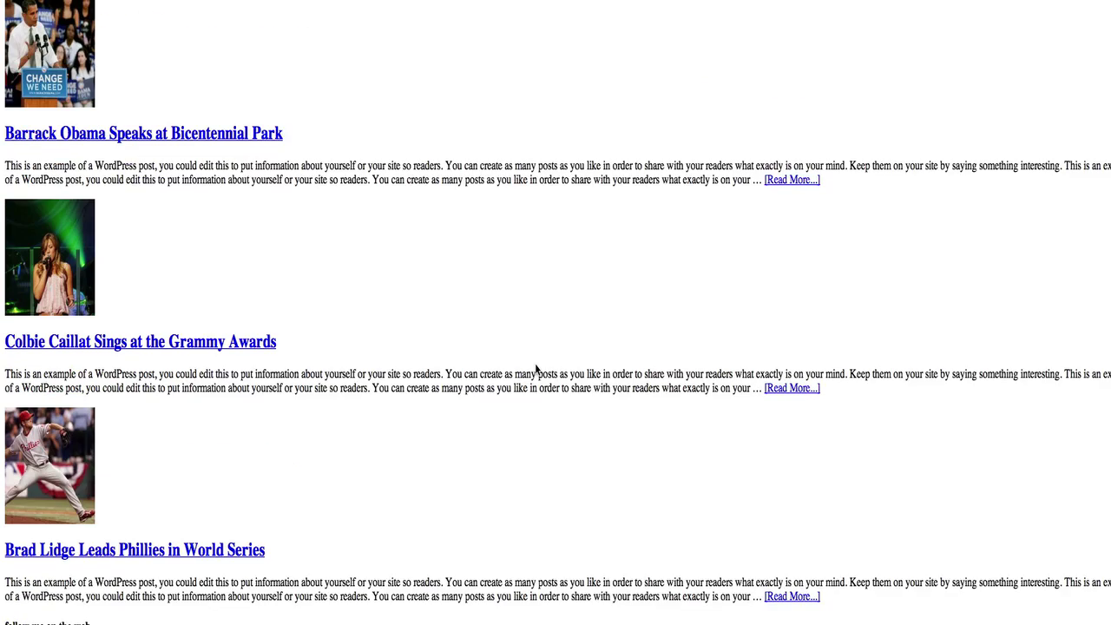
scroll(535, 374, "up", 15)
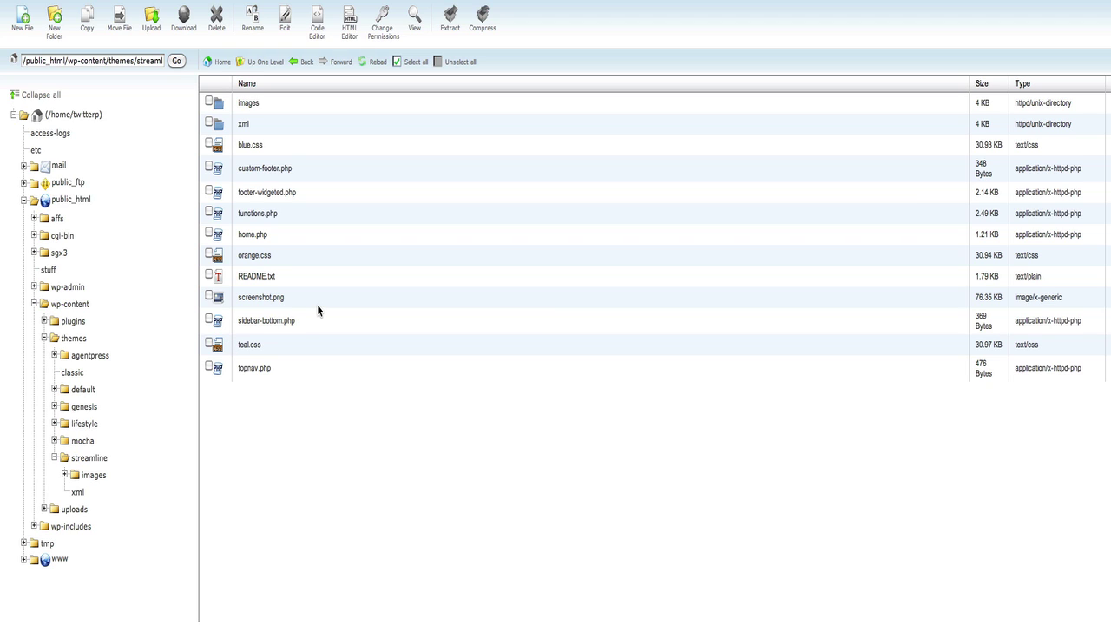
Copy blue.css directly to streamline/style.css in one operation
left_click(210, 146)
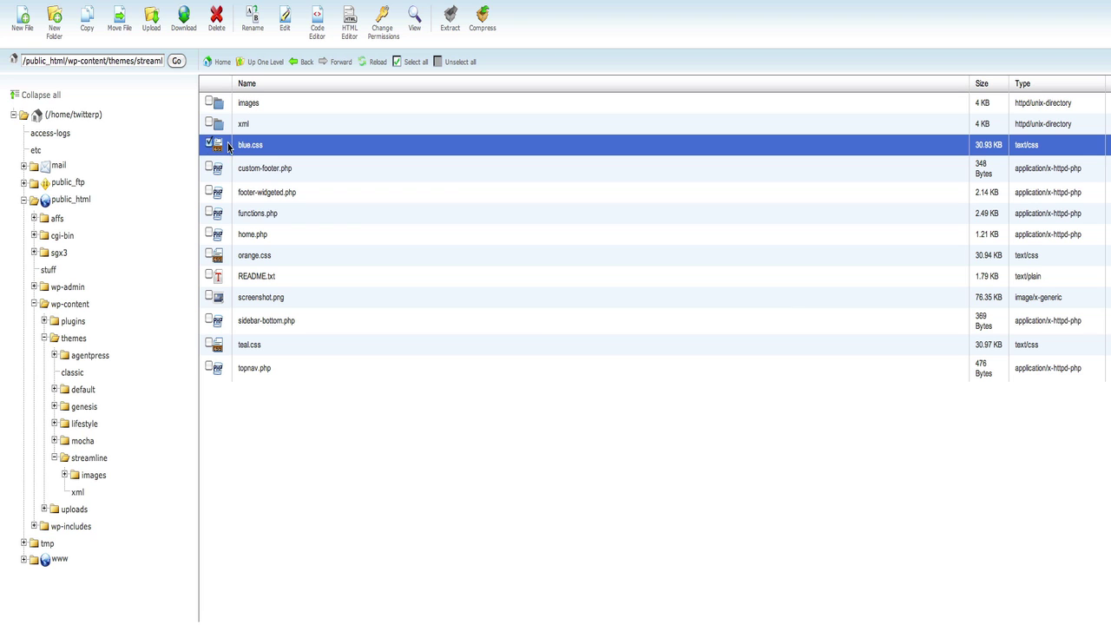
left_click(85, 27)
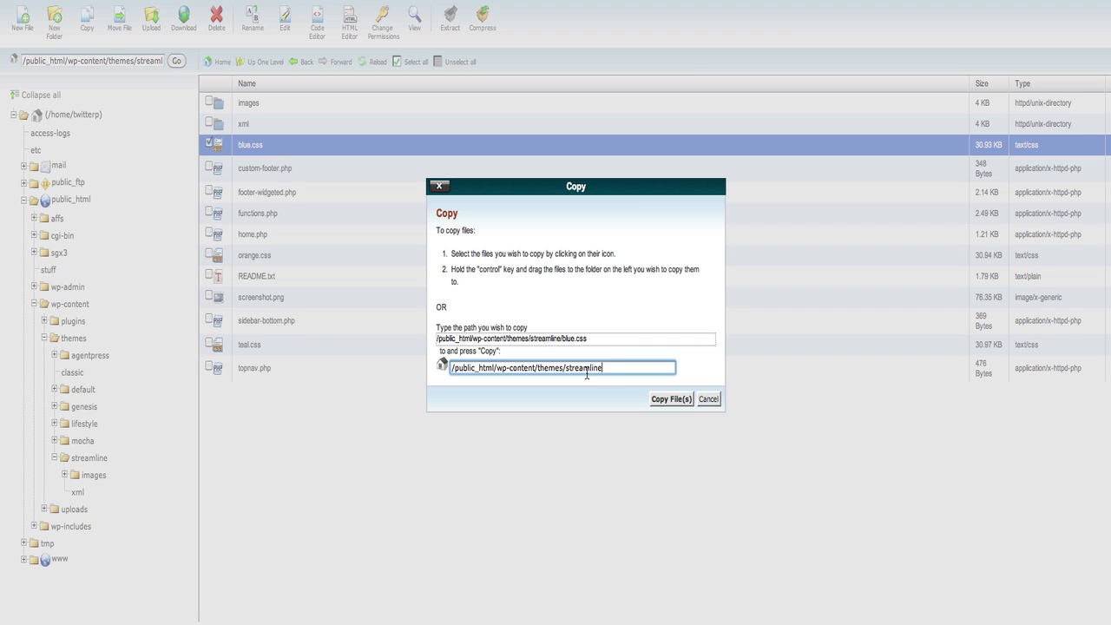
type("/style.css")
left_click(660, 398)
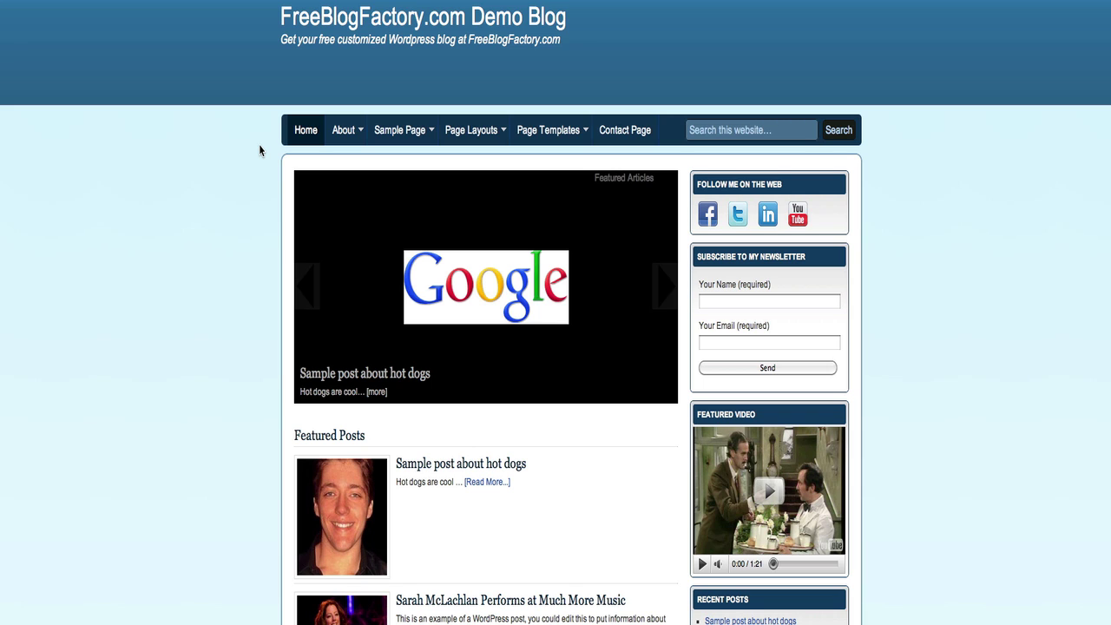
Return to the streamline folder listing showing the 30.93 KB style.css
key("ctrl+Tab")
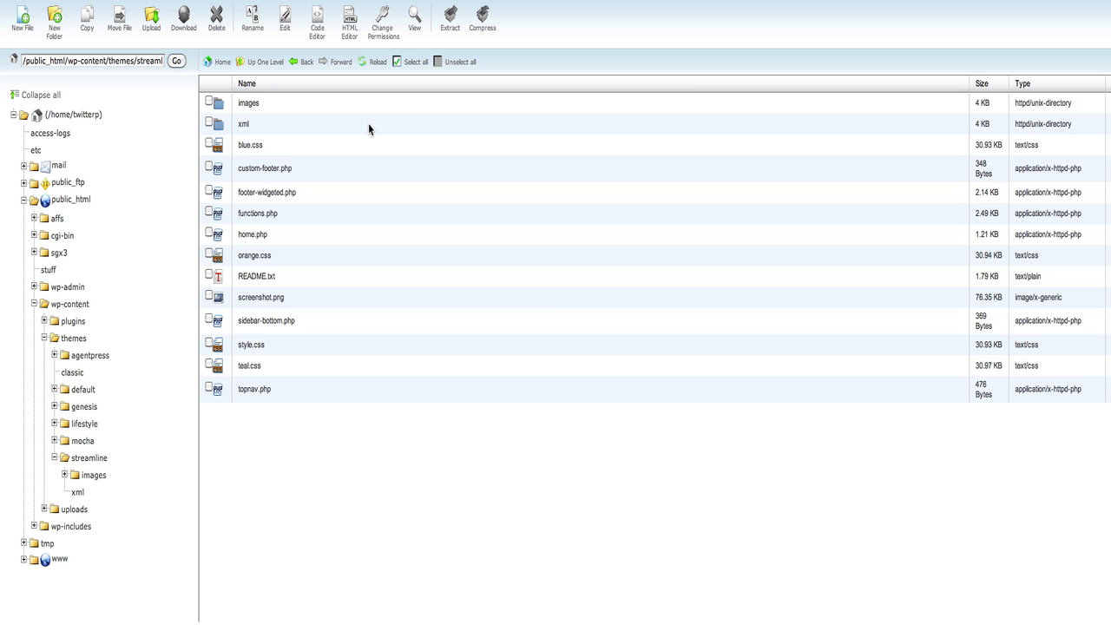